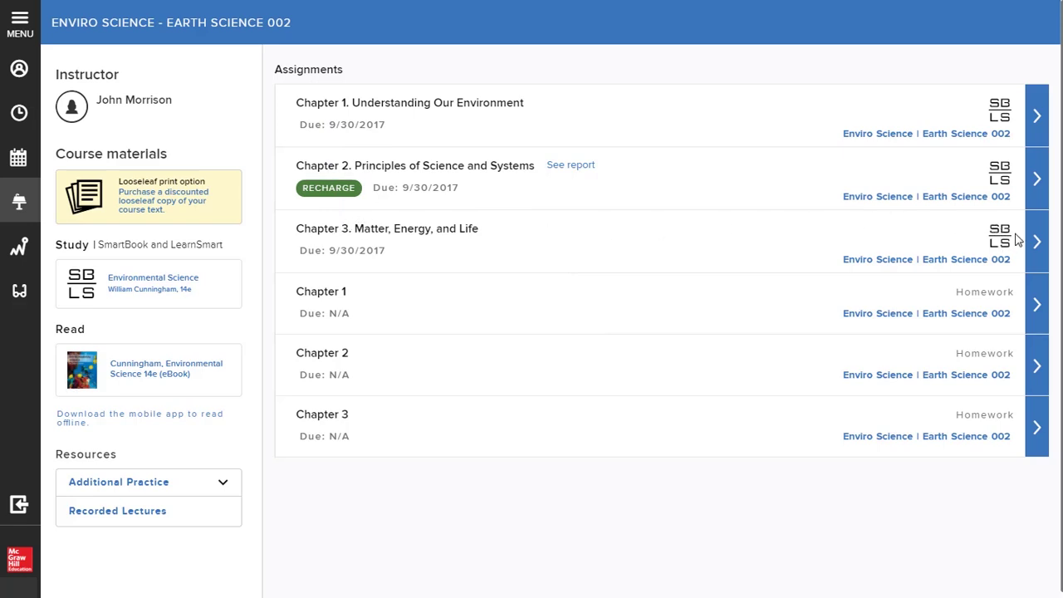
# Continue the Chapter 1 "Understanding Our Environment" SmartBook assignment and open the book's table of contents
pyautogui.click(1036, 117)
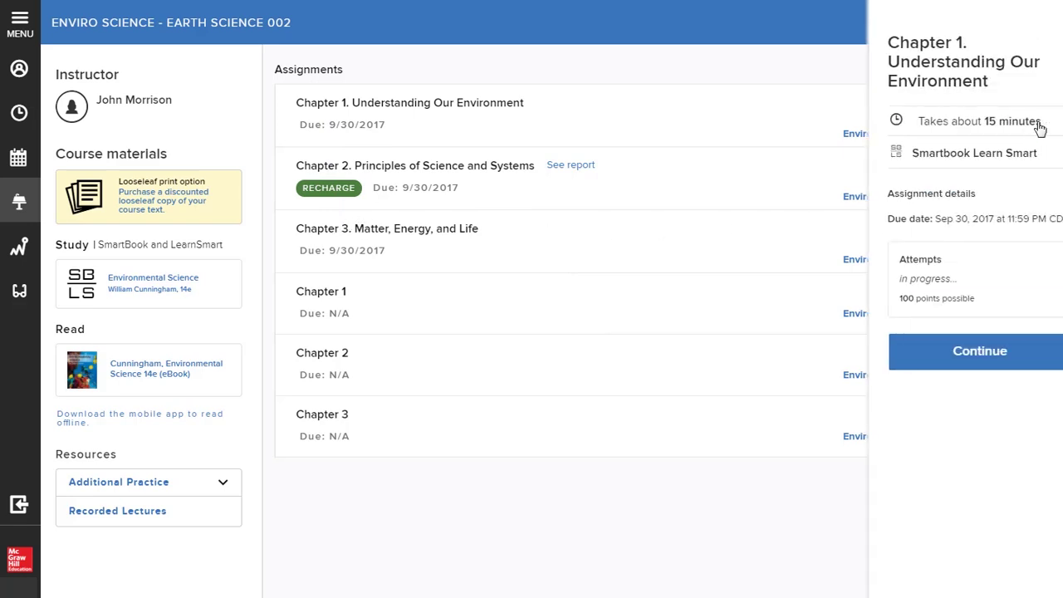
pyautogui.click(972, 353)
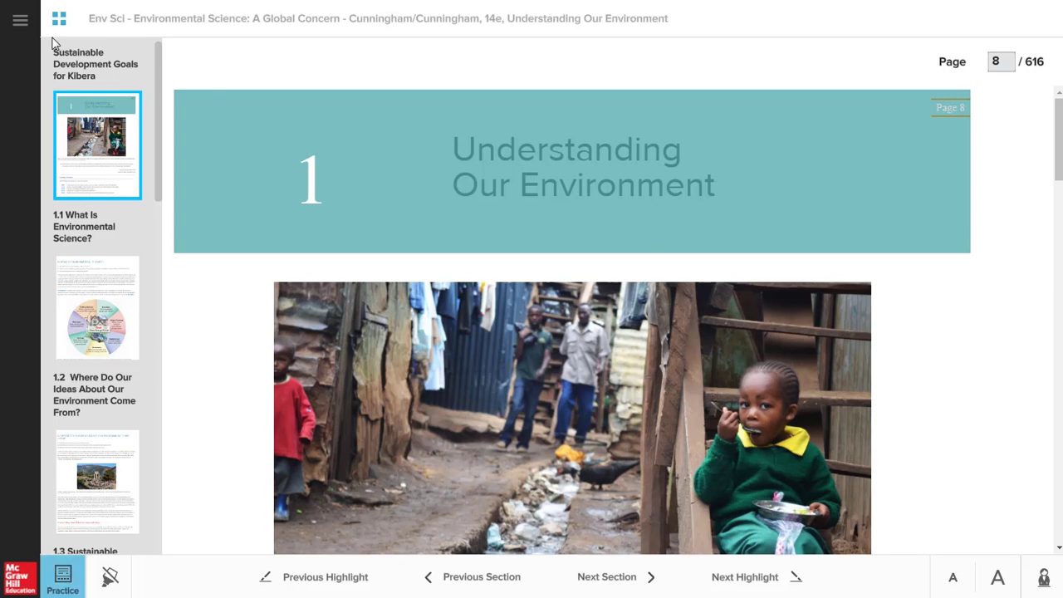
pyautogui.click(20, 18)
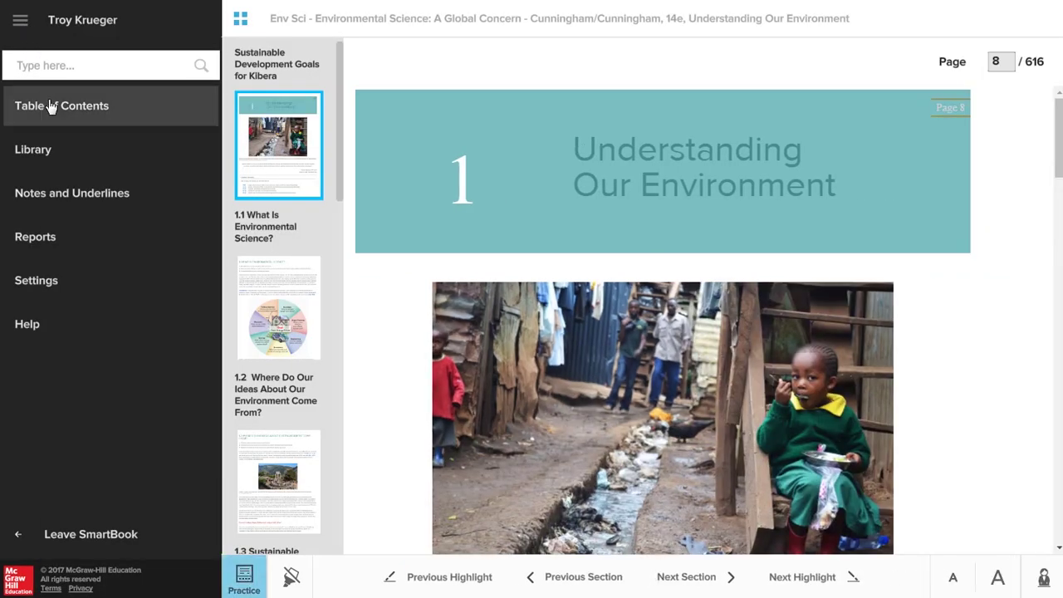
pyautogui.click(50, 106)
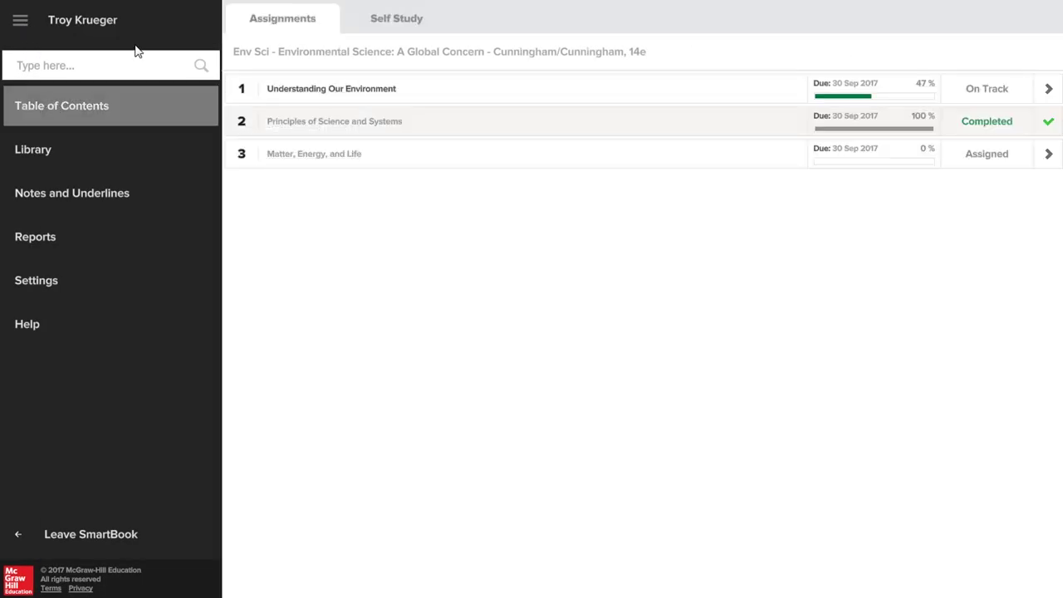
pyautogui.click(20, 22)
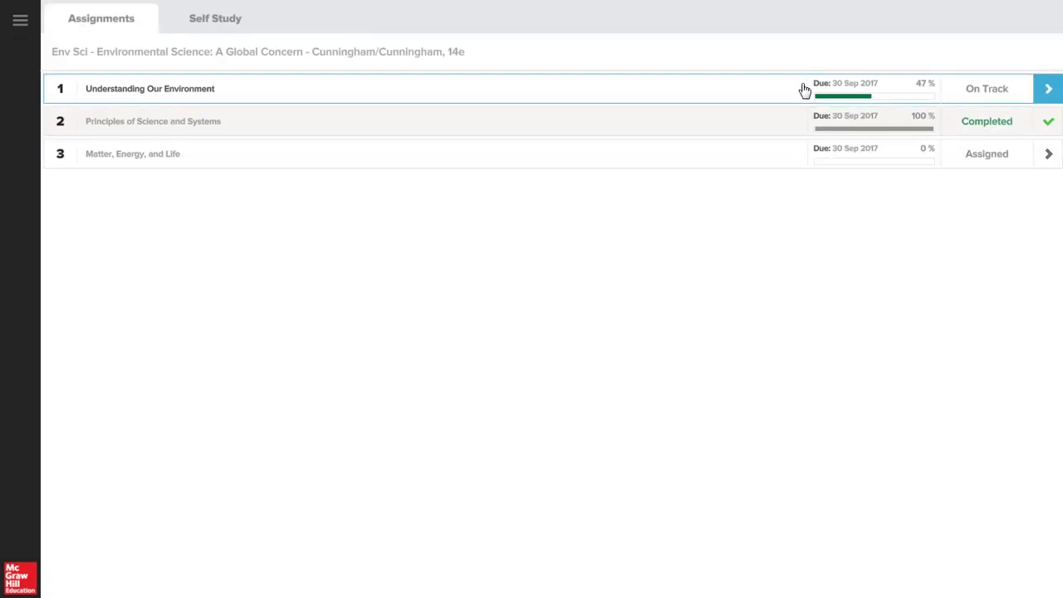
# Choose "Understanding Our Environment" from the Self Study chapter list and continue it for credit
pyautogui.click(221, 26)
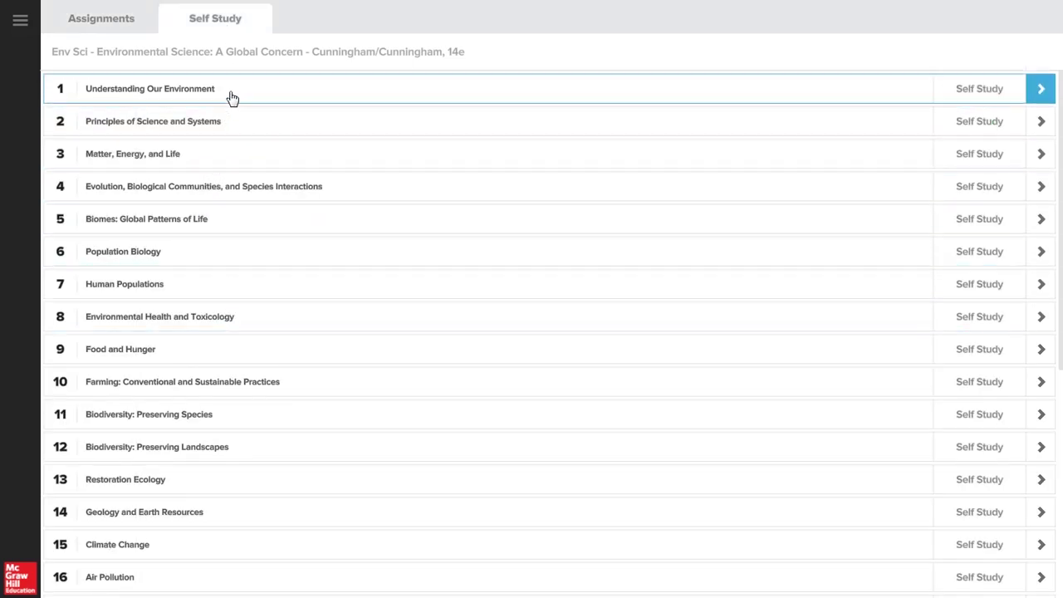
pyautogui.click(306, 97)
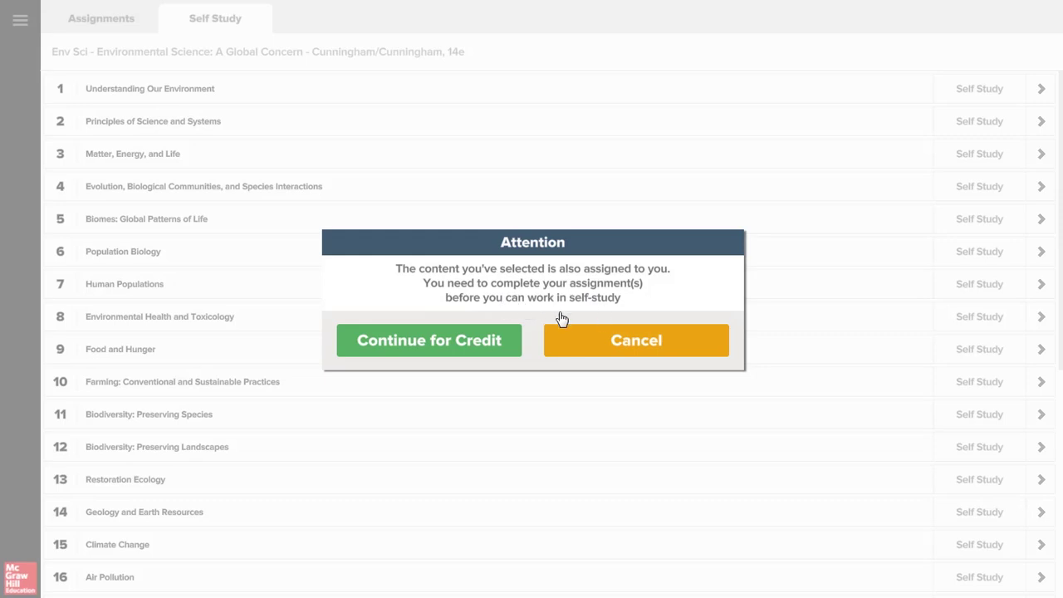
pyautogui.click(467, 343)
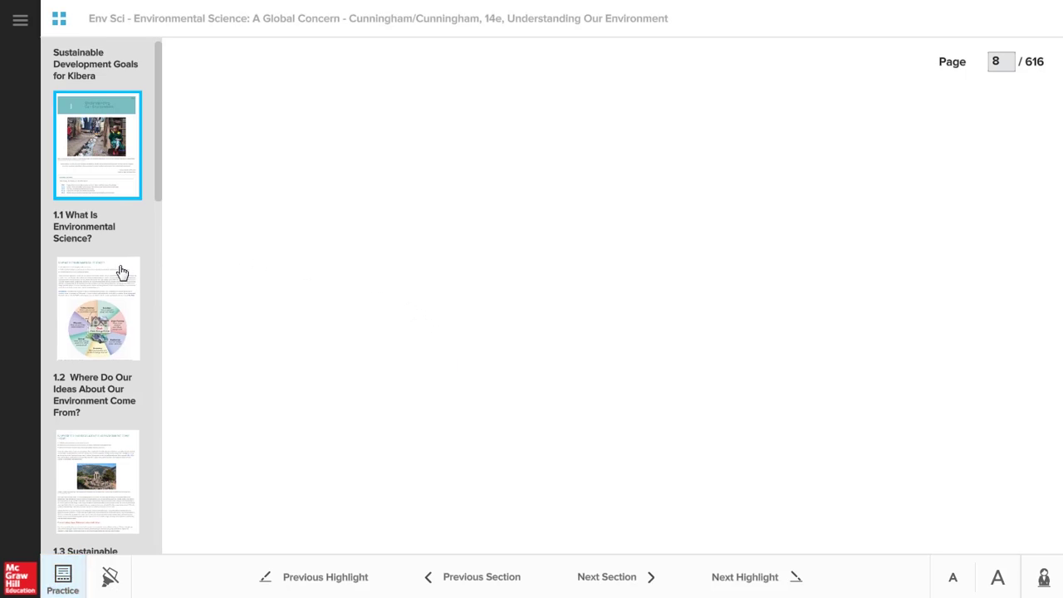
# Open sections 1.1 and 1.2 of the chapter, and move backward and forward through the highlighted passages
pyautogui.click(106, 301)
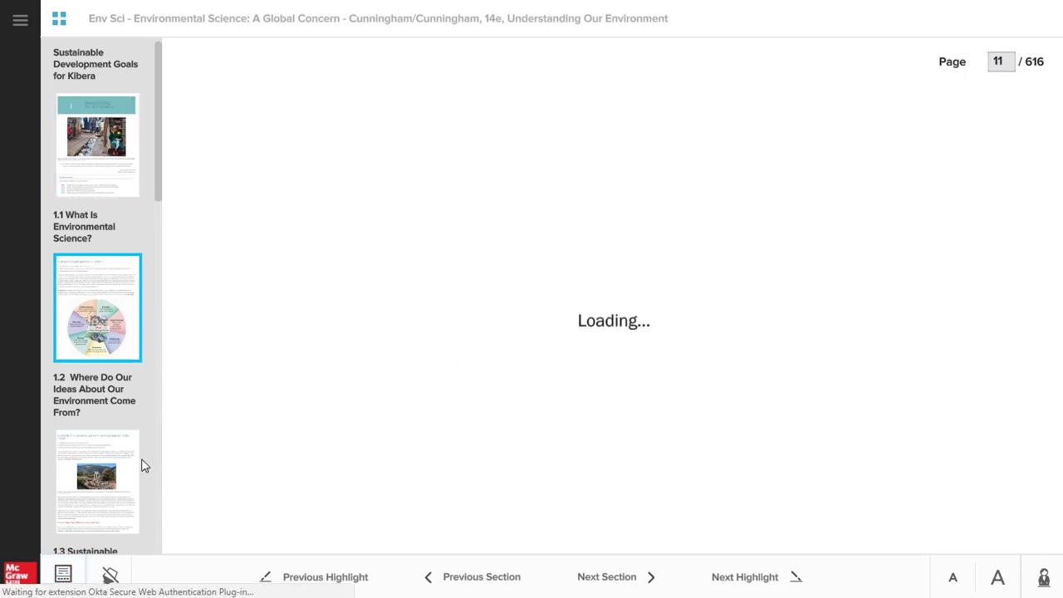
pyautogui.click(120, 481)
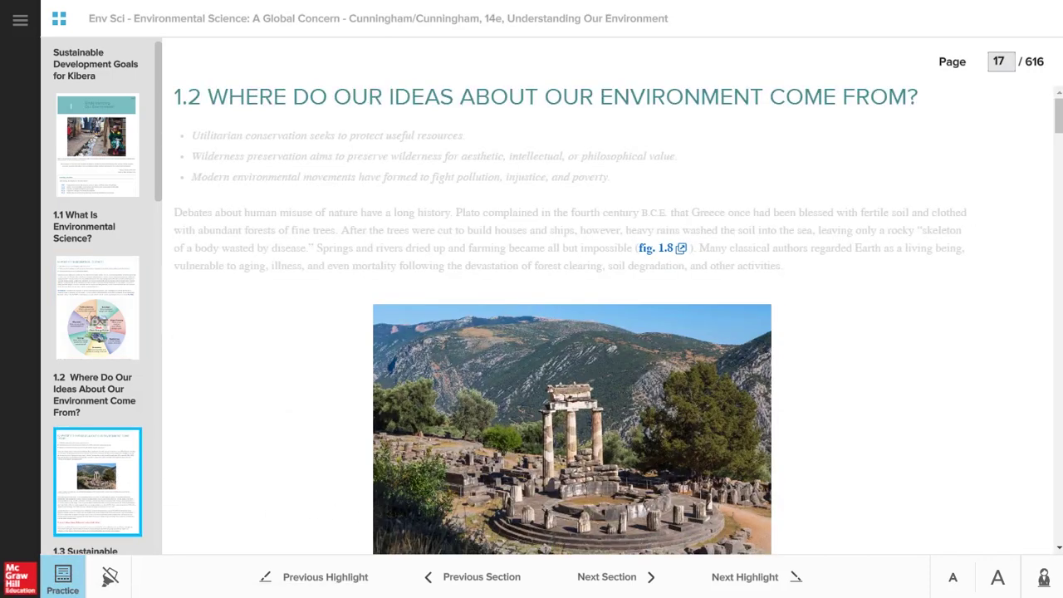
pyautogui.click(354, 578)
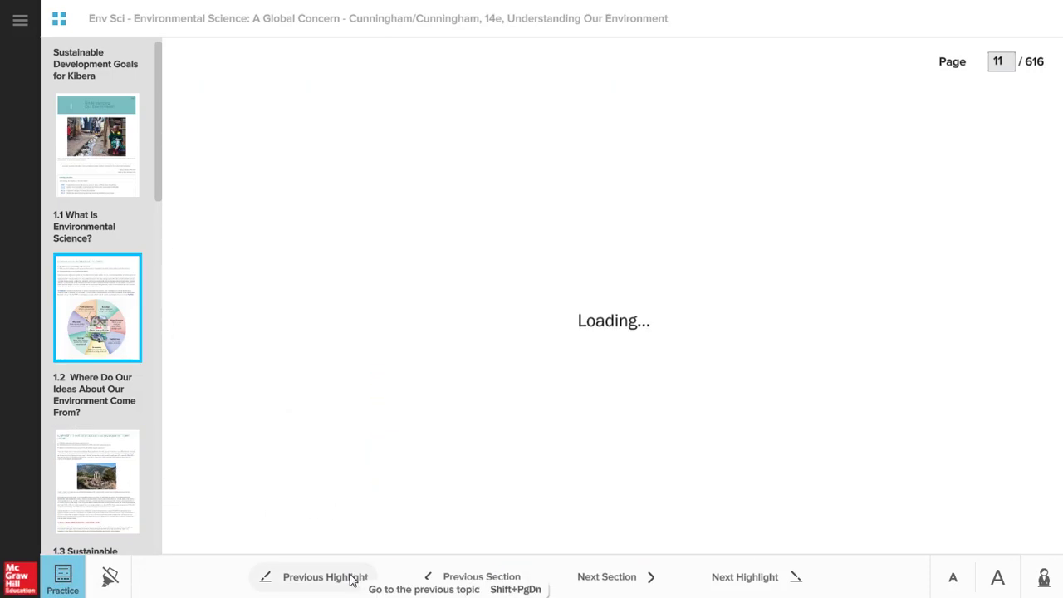
pyautogui.click(740, 579)
pyautogui.click(740, 581)
pyautogui.click(740, 582)
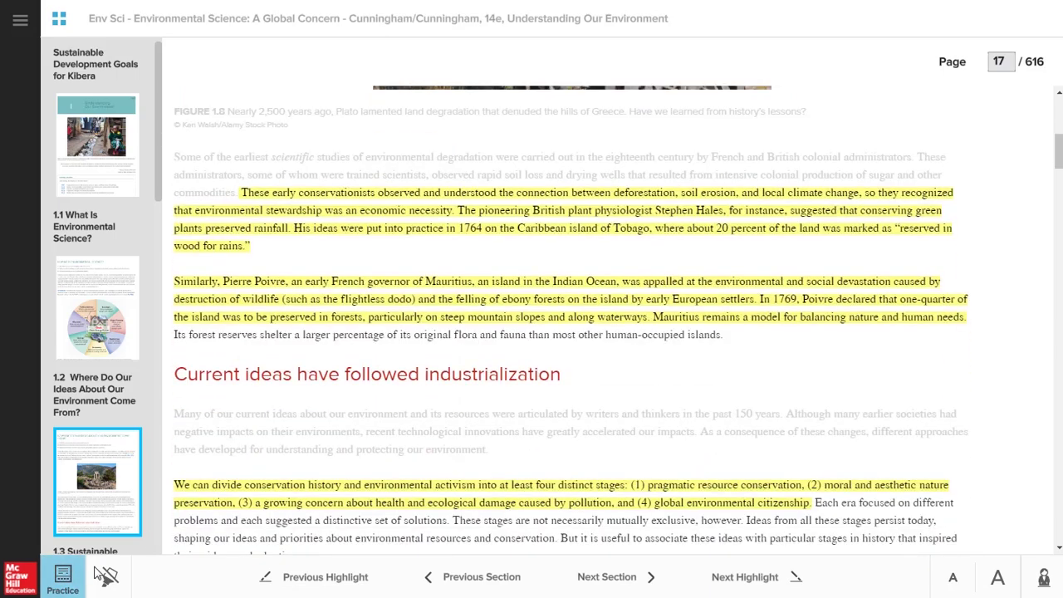
# Turn the reading highlights off and back on, and try enlarging and reducing the text size
pyautogui.click(108, 578)
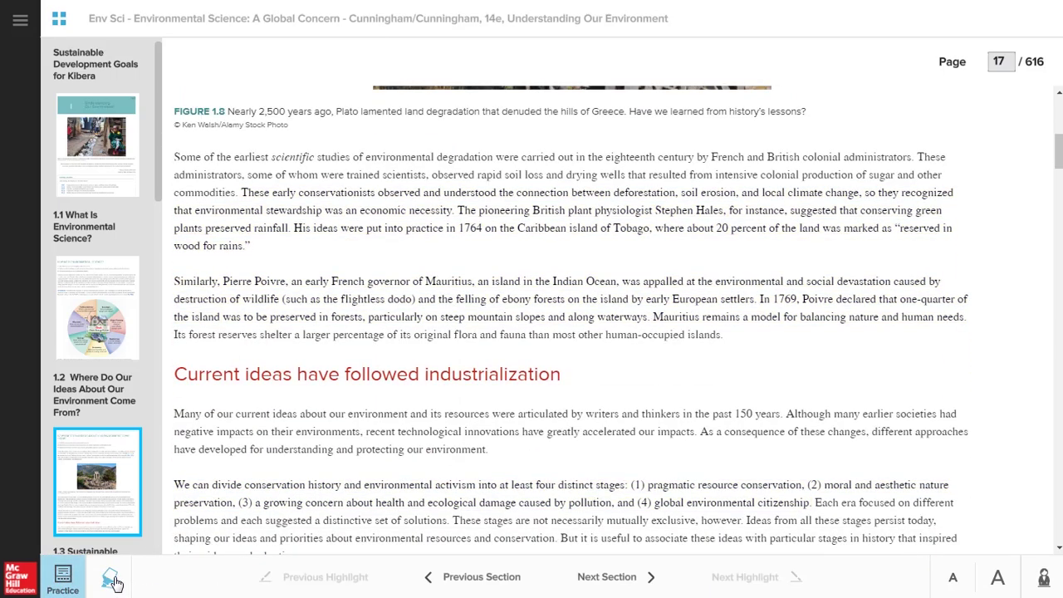
pyautogui.click(112, 580)
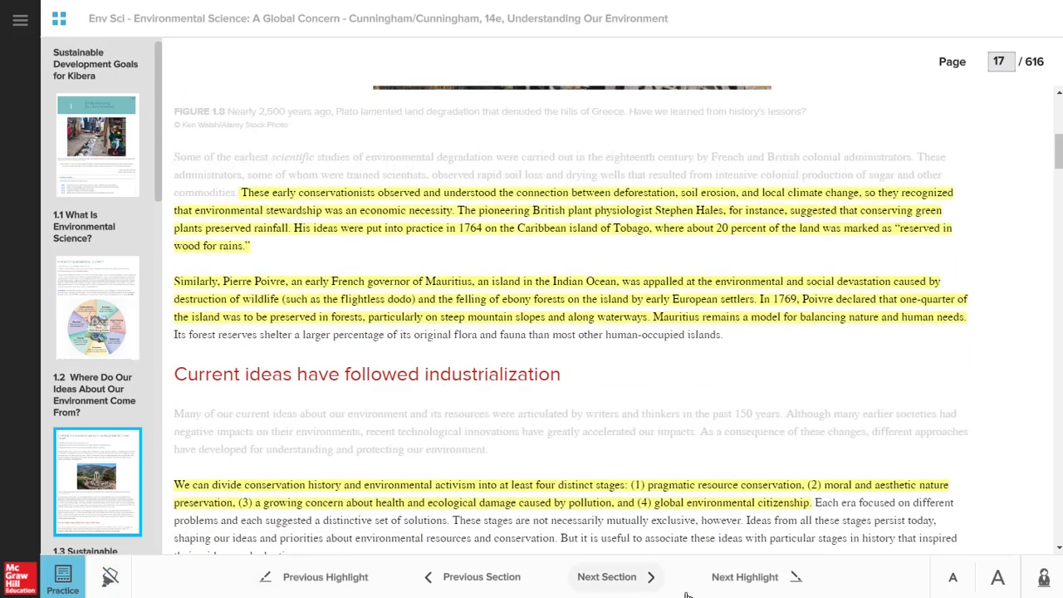
pyautogui.click(999, 577)
pyautogui.click(955, 575)
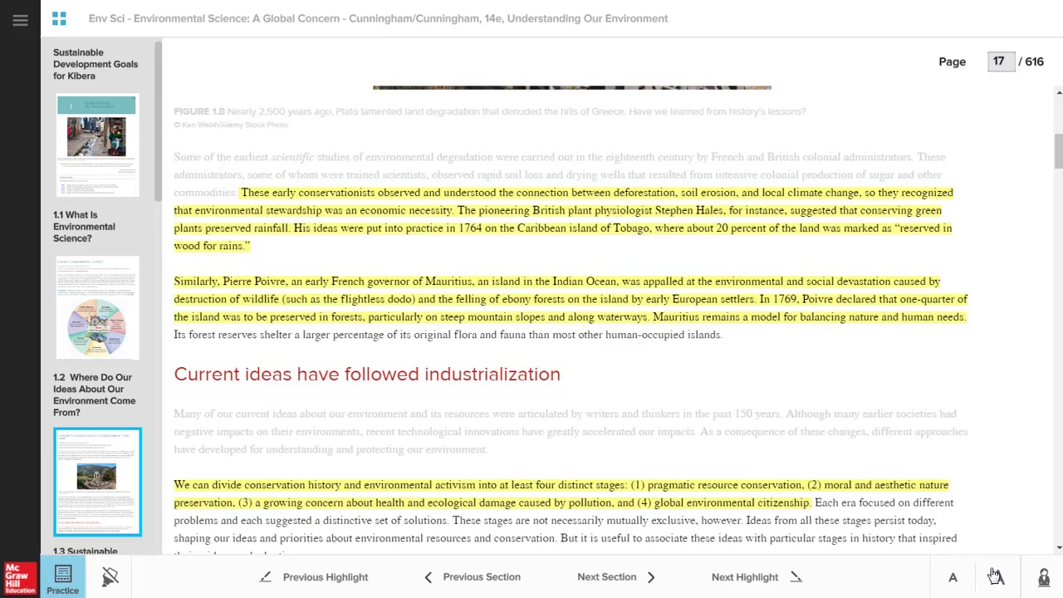
pyautogui.click(997, 574)
pyautogui.click(953, 576)
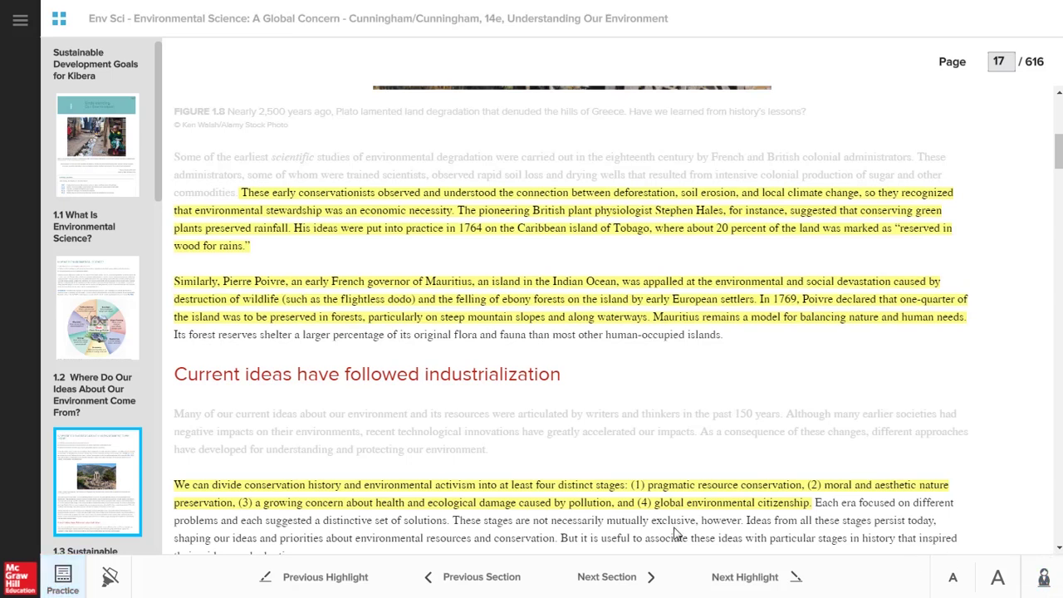
# Switch to practice and answer the climate change question with rising sea levels, melting sea ice and increased severity of drought conditions, rated "I know it"
pyautogui.moveTo(468, 501)
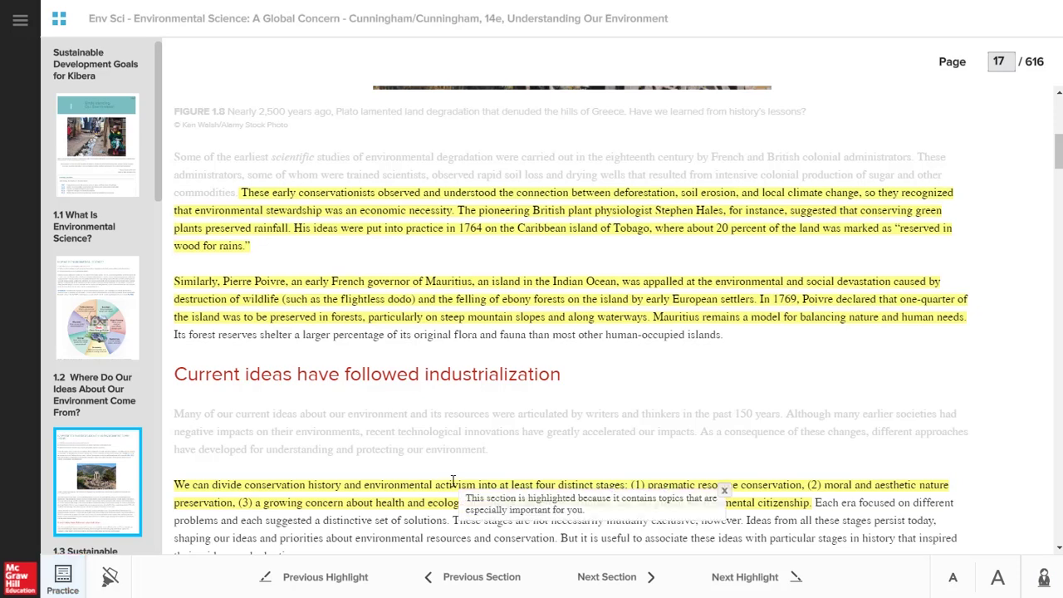
pyautogui.click(67, 576)
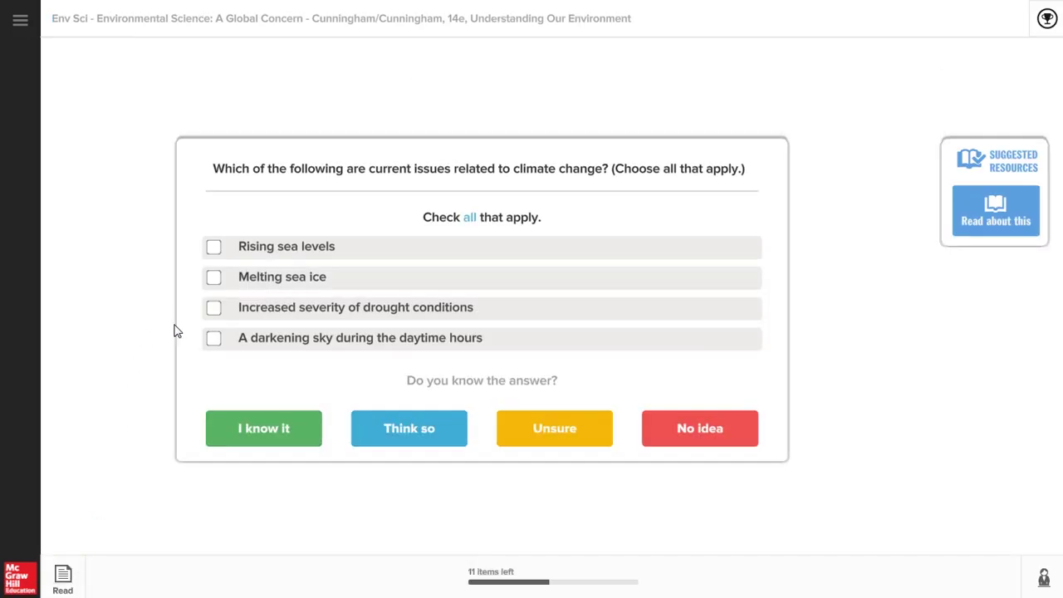
pyautogui.click(217, 252)
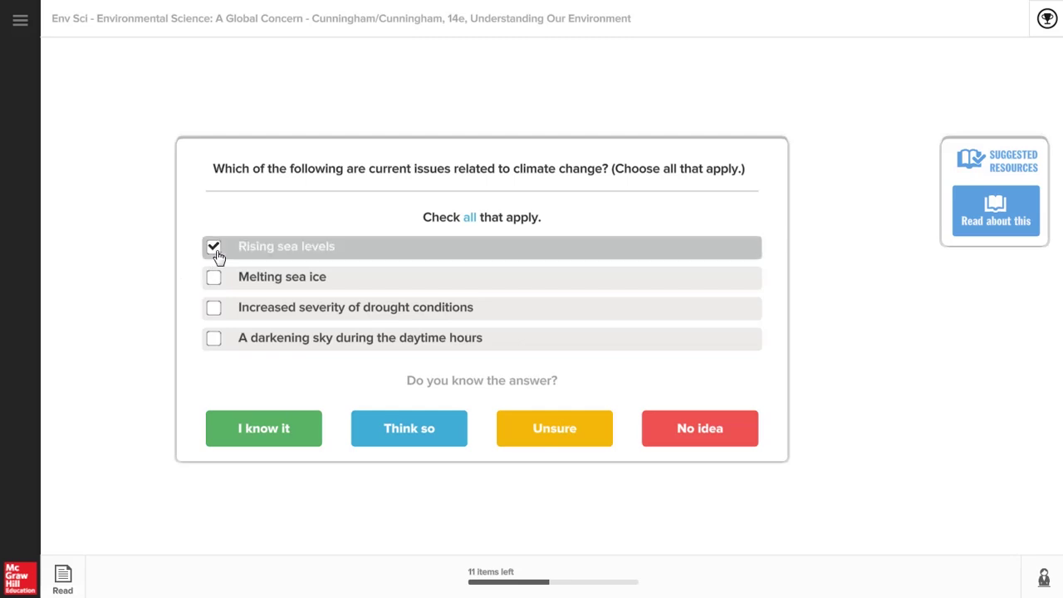
pyautogui.click(214, 281)
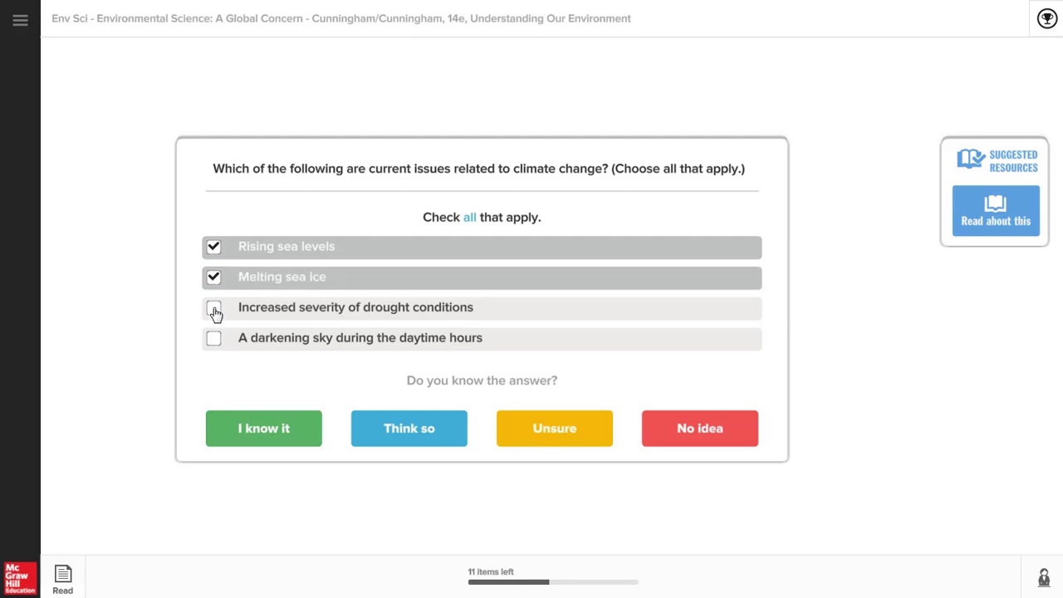
pyautogui.click(215, 308)
pyautogui.click(274, 429)
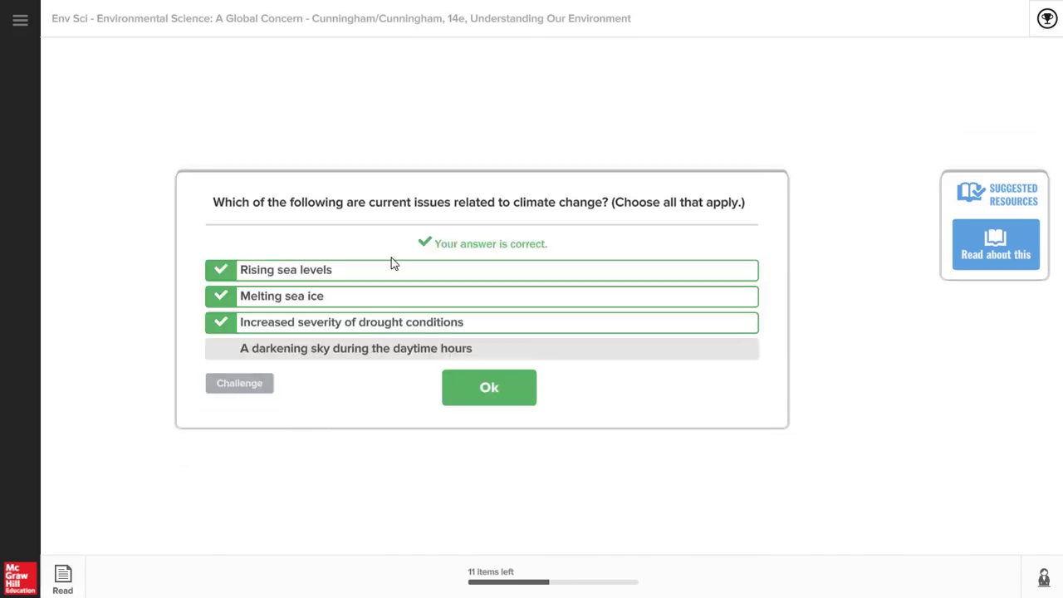
pyautogui.click(482, 406)
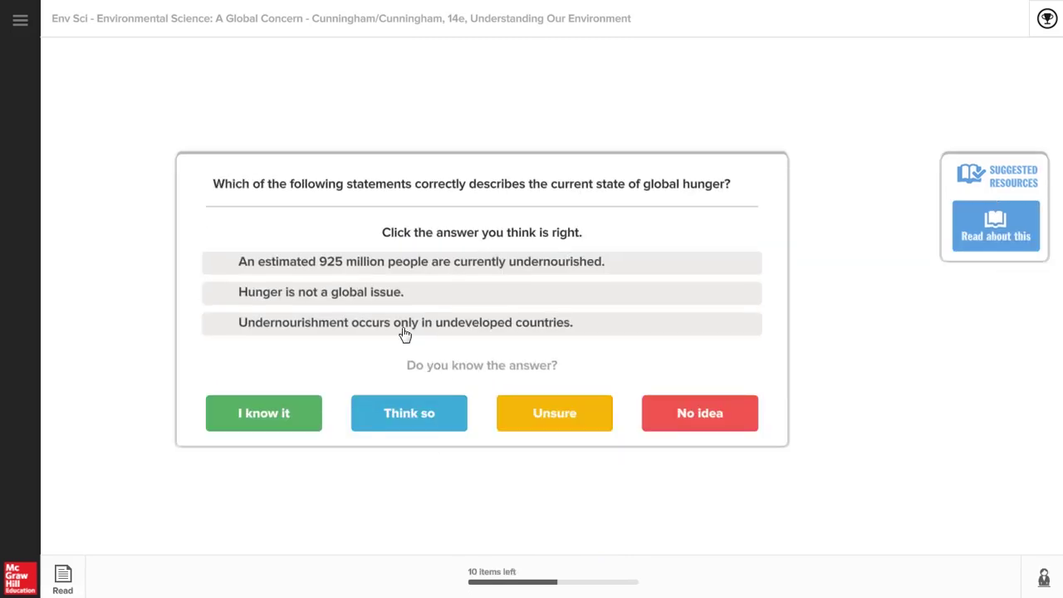
# Answer the global hunger question with the 925 million undernourished statement, rated "I know it", and view its suggested reading before continuing
pyautogui.click(248, 270)
pyautogui.click(260, 413)
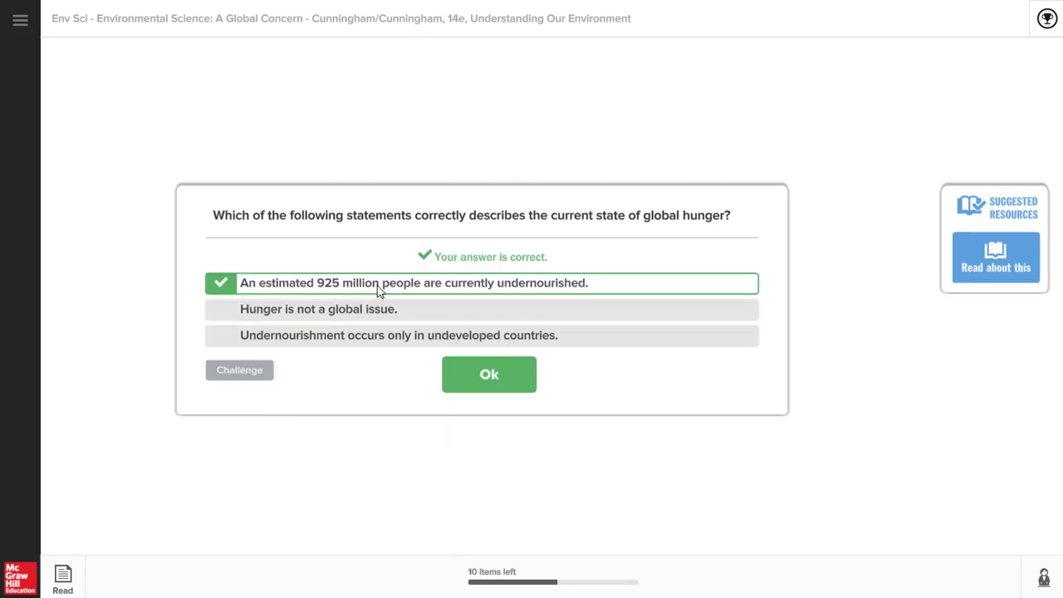
pyautogui.click(993, 259)
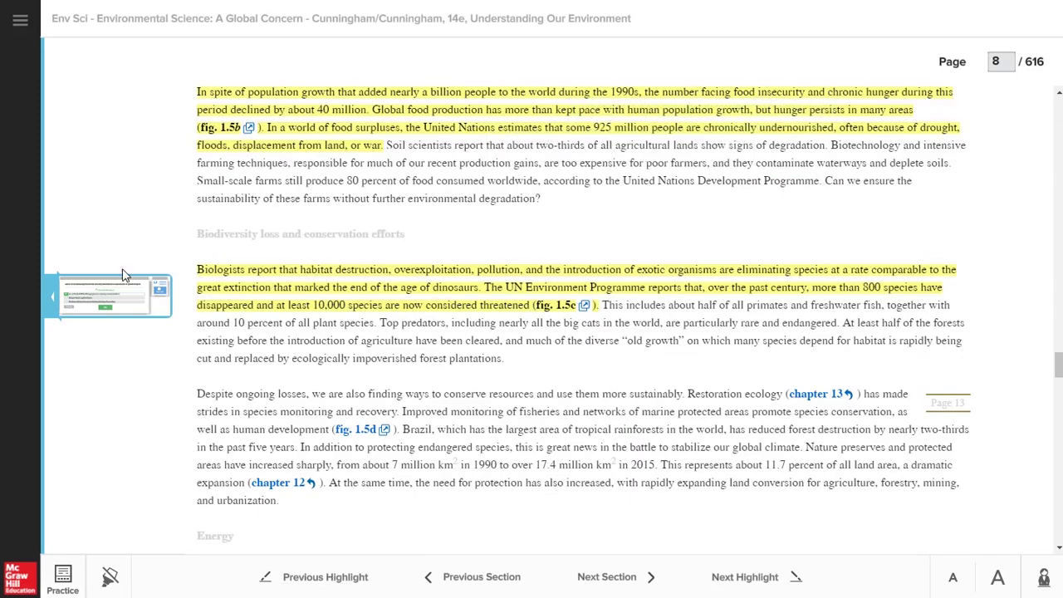
pyautogui.click(138, 311)
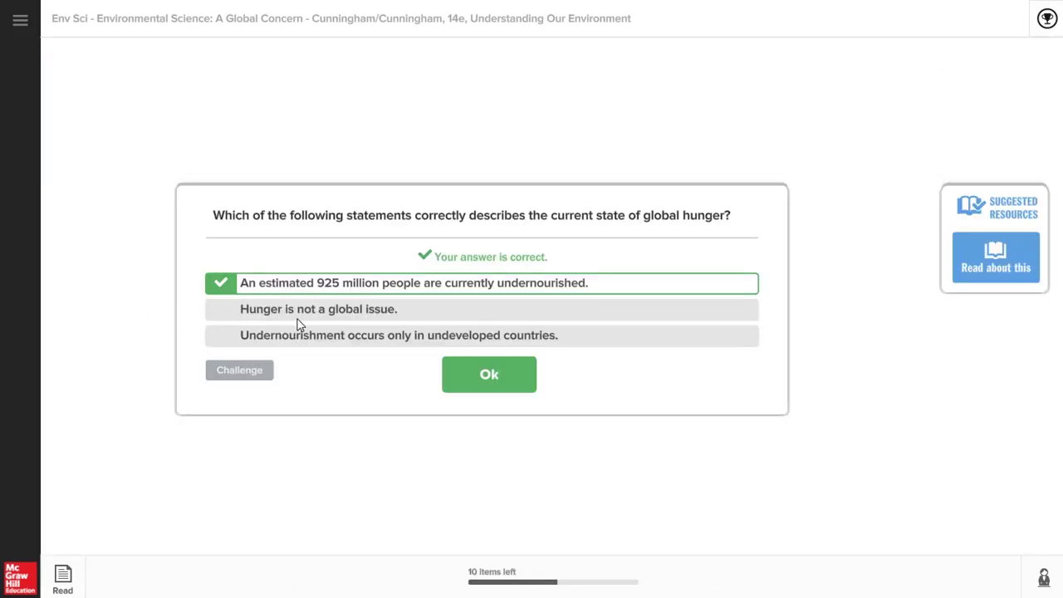
pyautogui.click(497, 378)
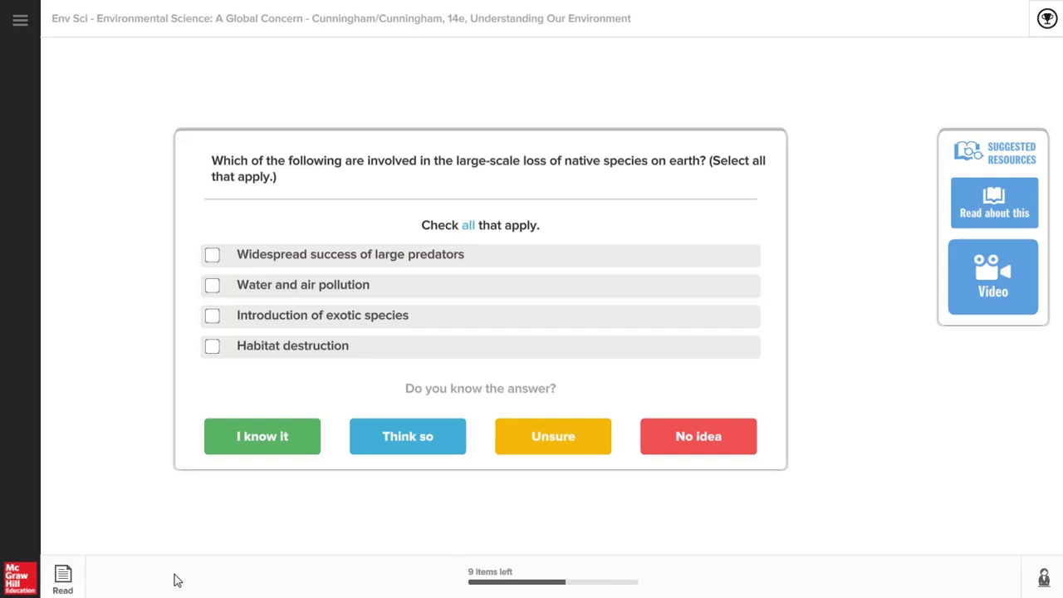
# Return to the reading and examine the yellow and green highlighted passages in section 1.2 up to Stage 2
pyautogui.click(62, 579)
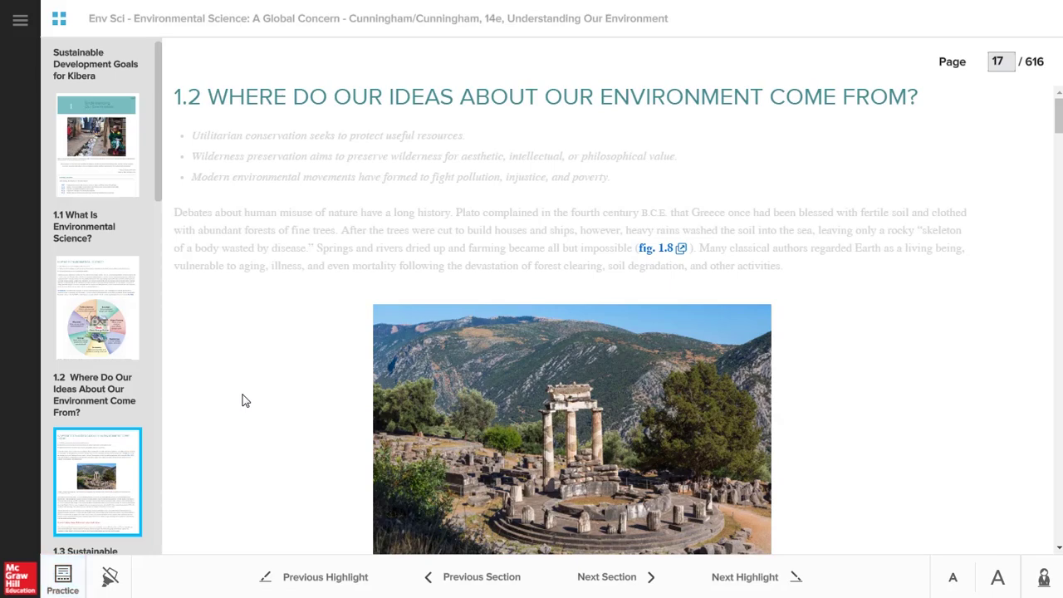
pyautogui.scroll(-6, 254, 413)
pyautogui.scroll(3, 270, 427)
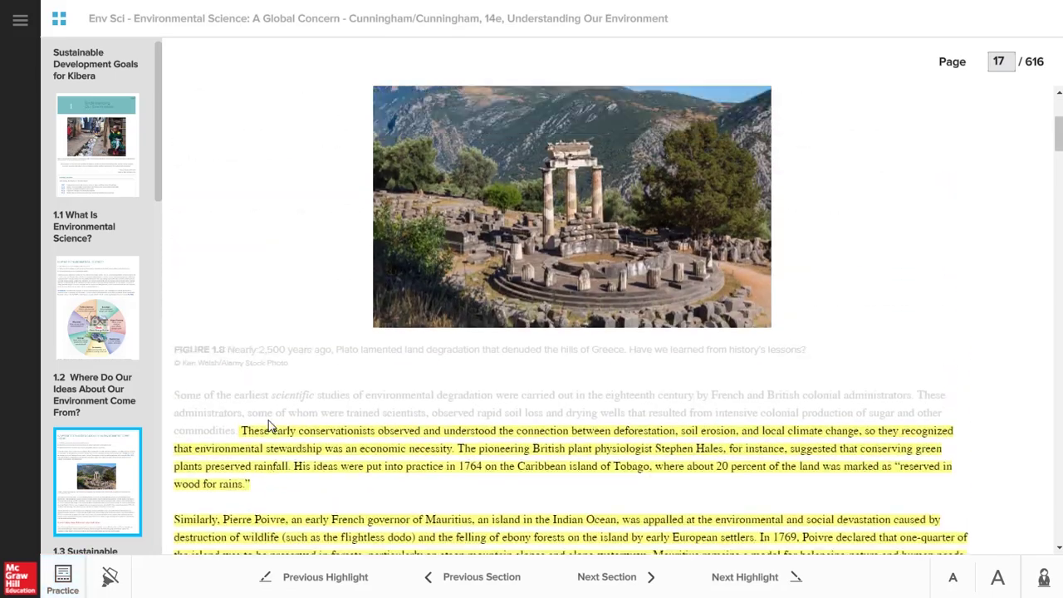
pyautogui.scroll(3, 269, 426)
pyautogui.scroll(-20, 268, 426)
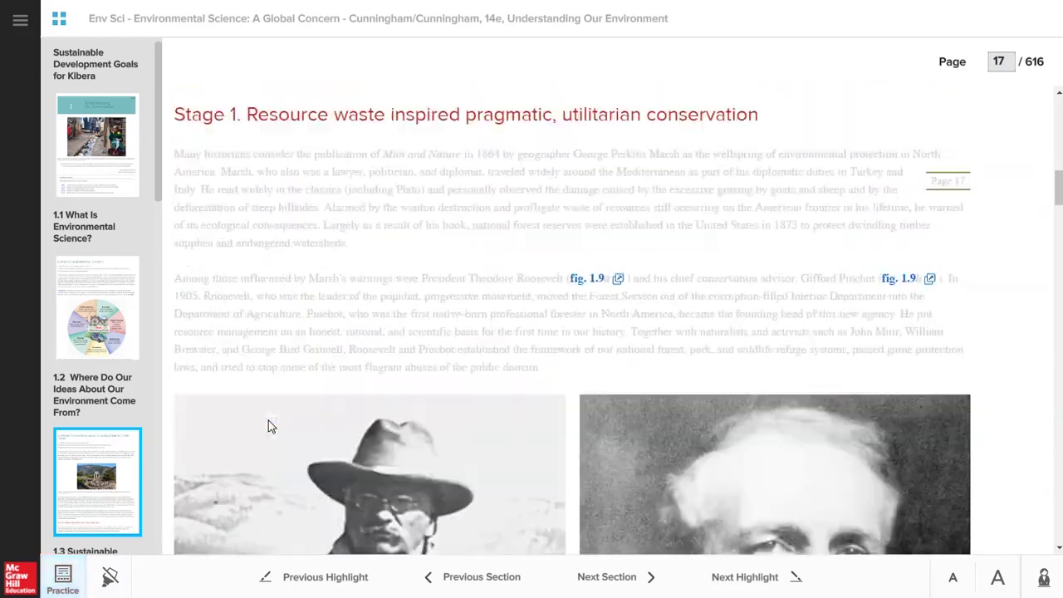
pyautogui.scroll(-7, 269, 423)
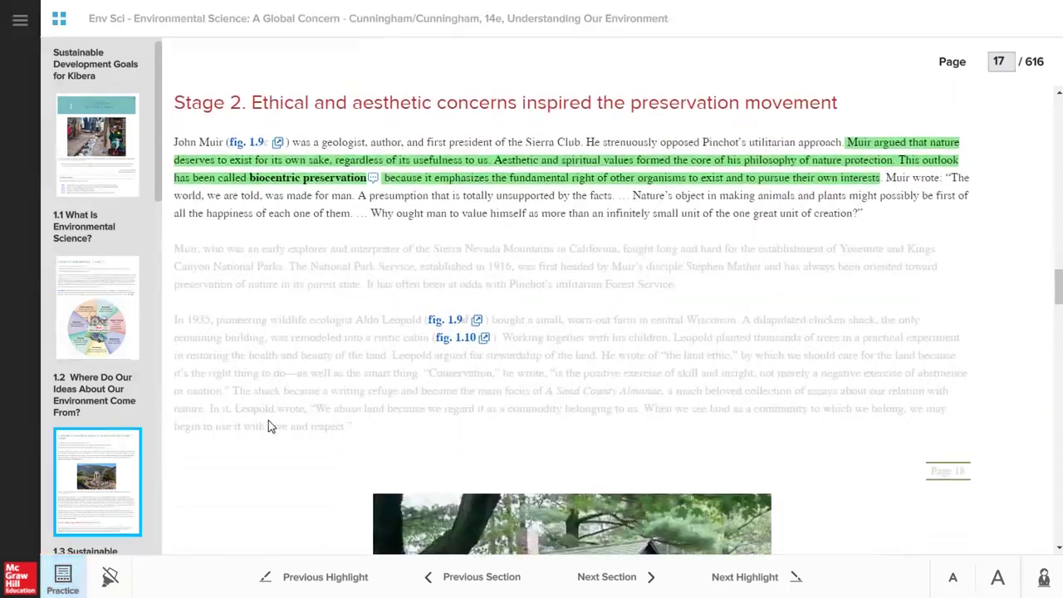
pyautogui.scroll(3, 268, 420)
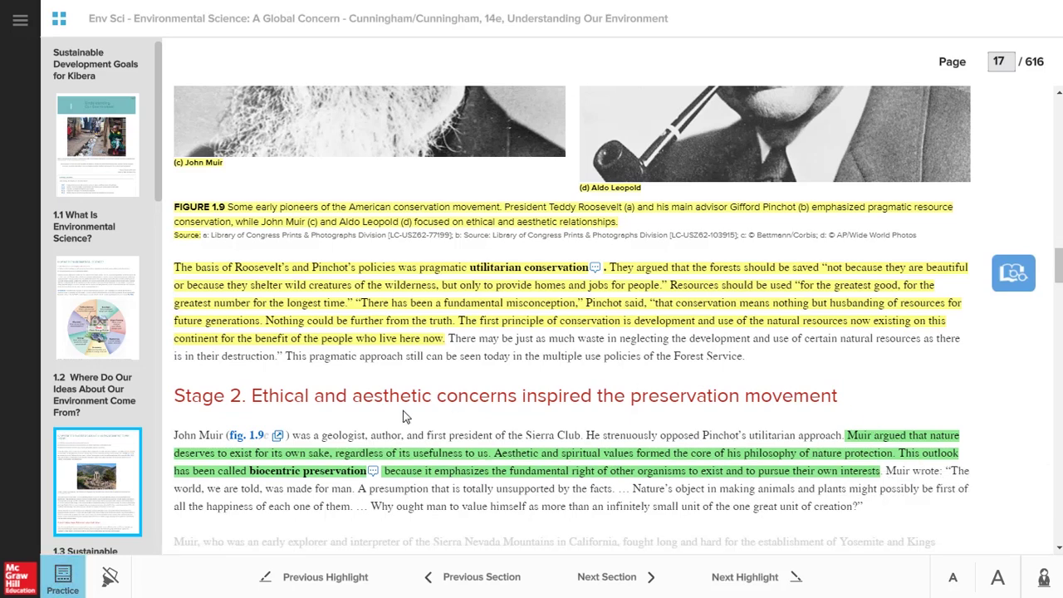
# Switch to the practice questions and back to the reading, and leave SmartBook
pyautogui.click(66, 587)
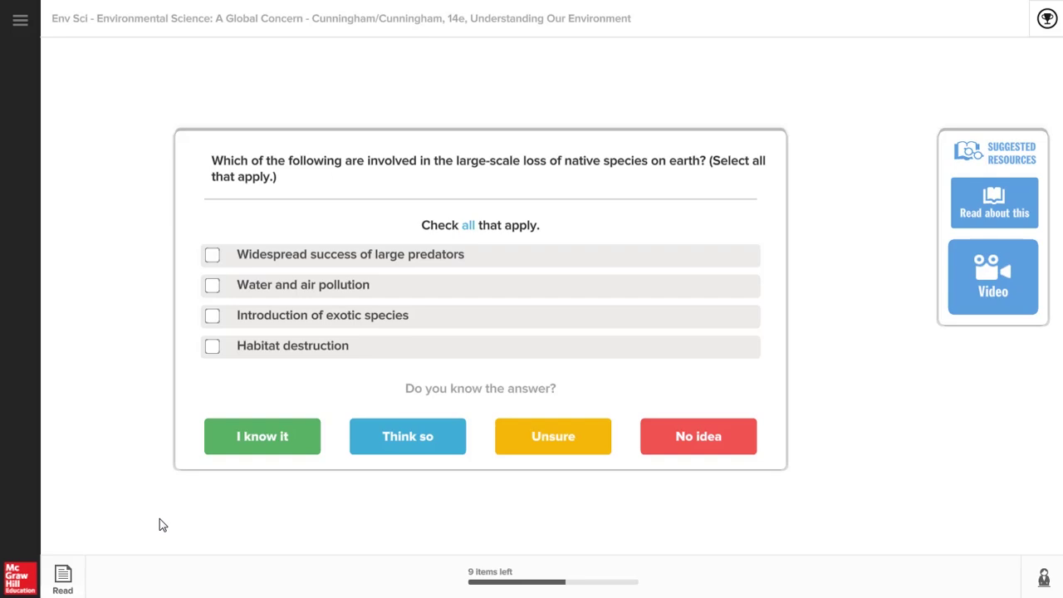
pyautogui.click(73, 580)
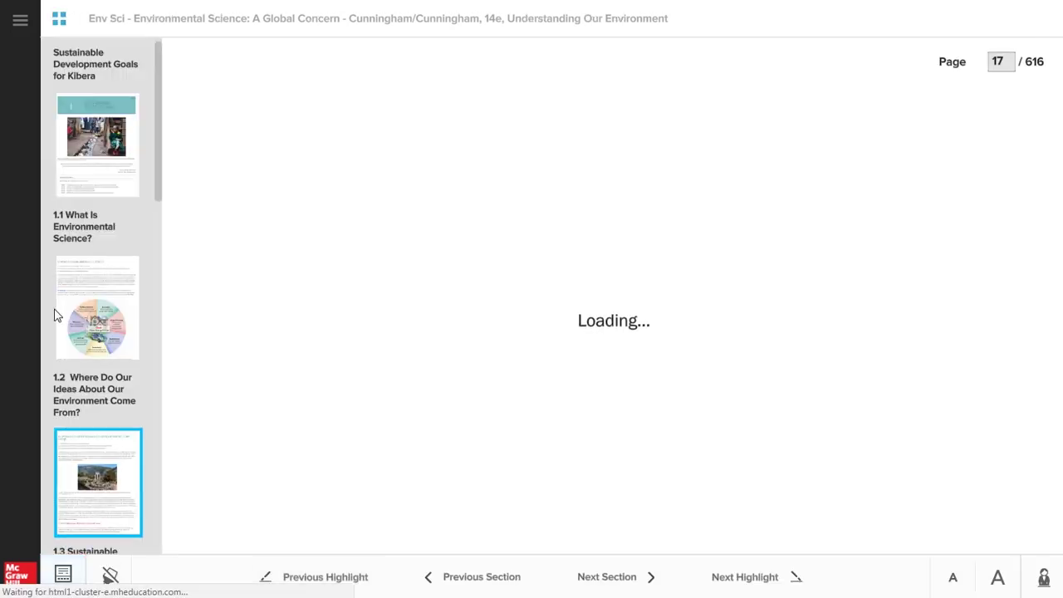
pyautogui.click(20, 23)
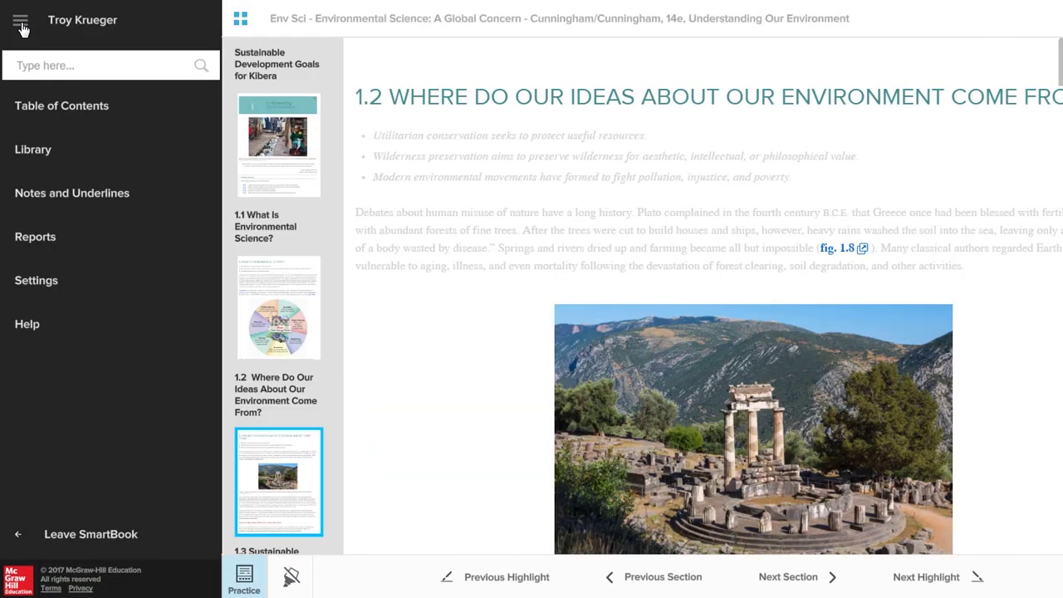
pyautogui.click(53, 535)
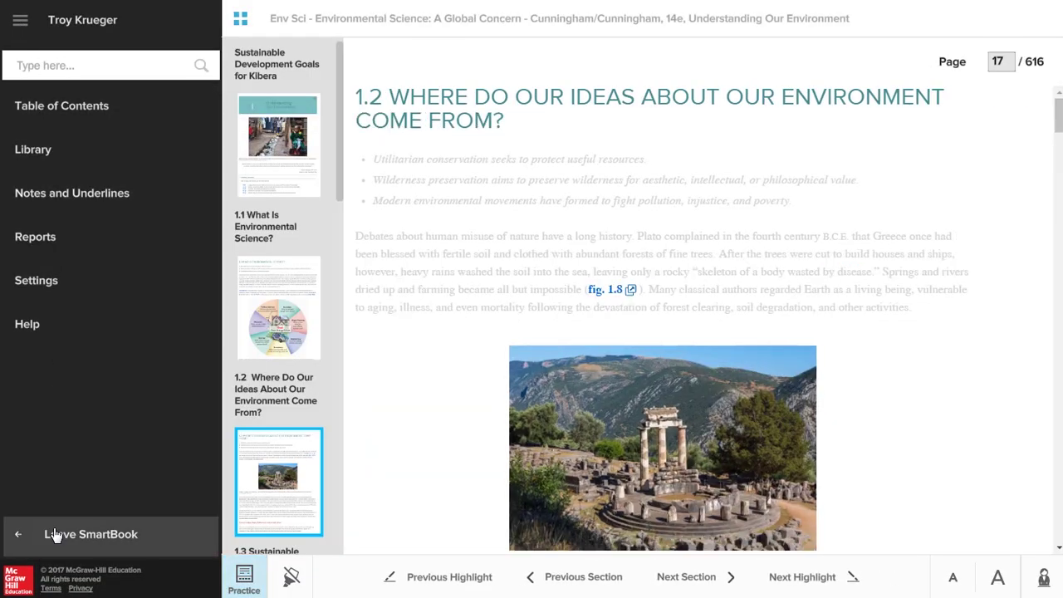